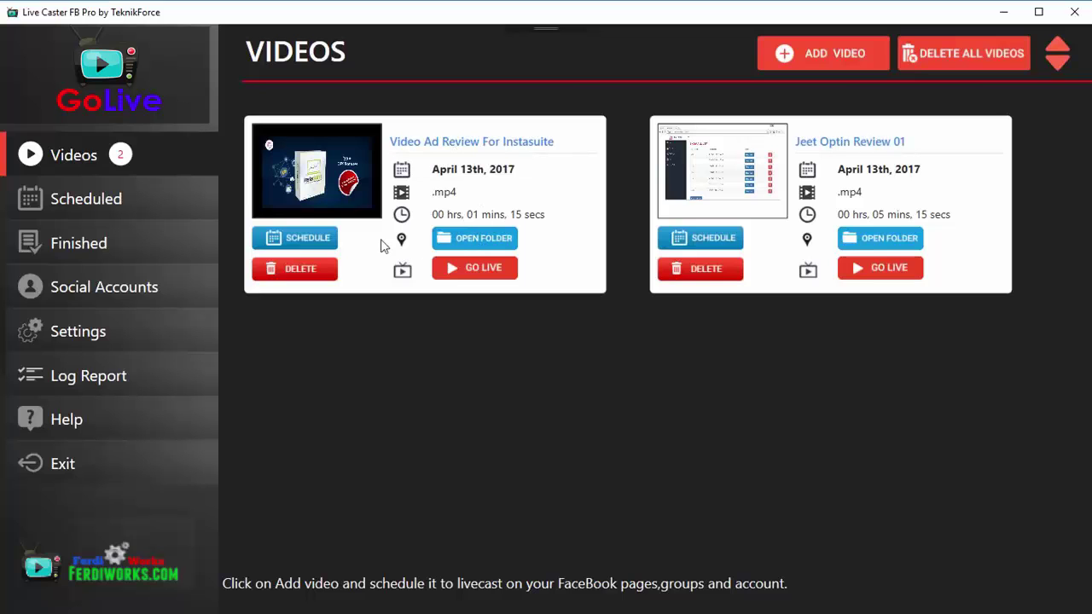
# Add tekadmin.mp4 as a new video and choose the frame showing the Dashboard page as its thumbnail.
pyautogui.click(845, 64)
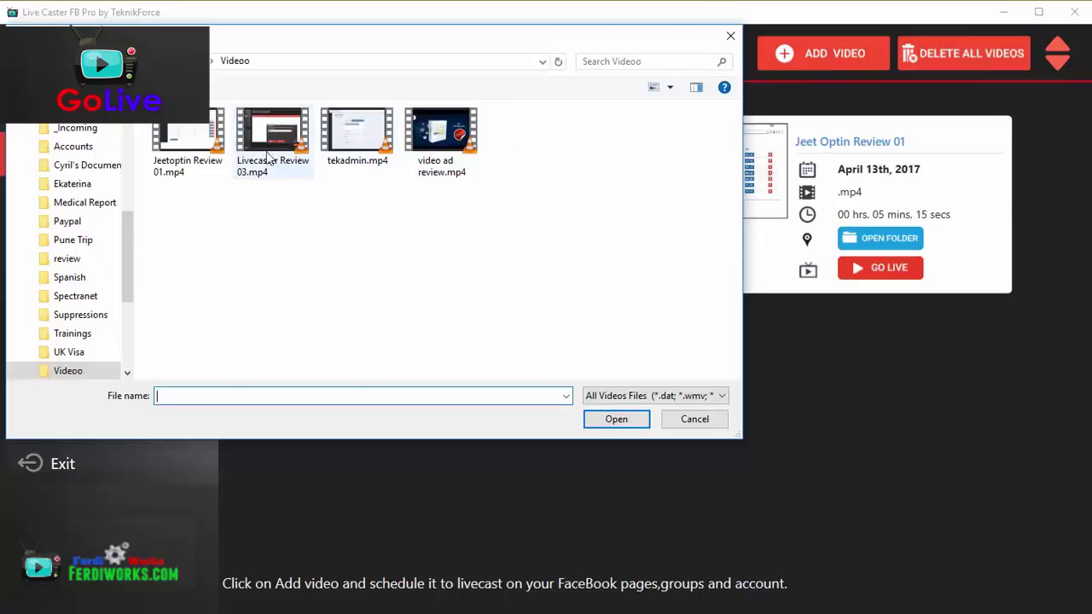
pyautogui.click(359, 134)
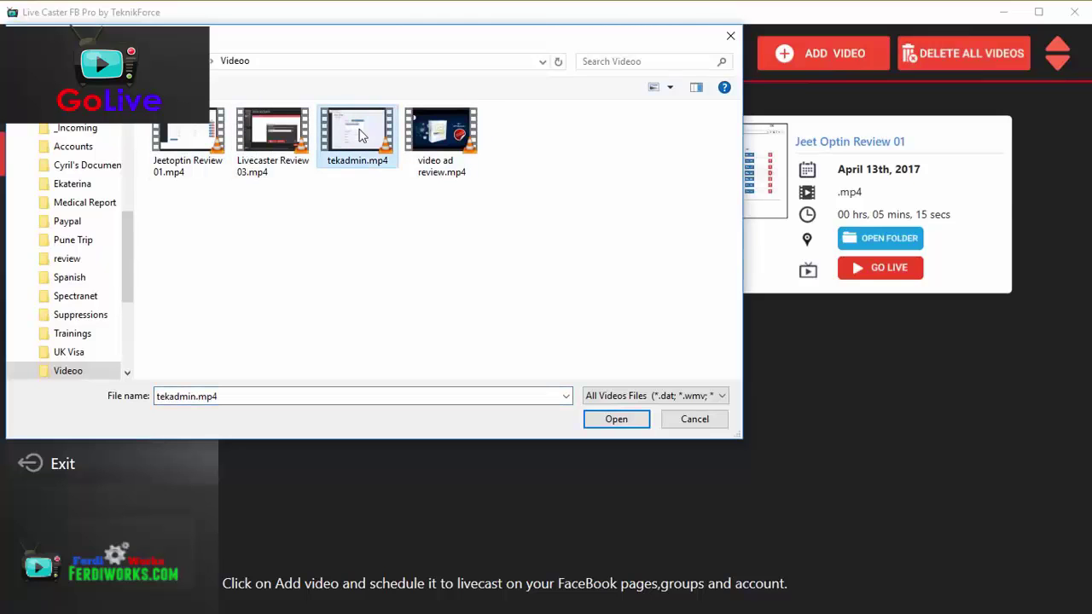
pyautogui.doubleClick(359, 134)
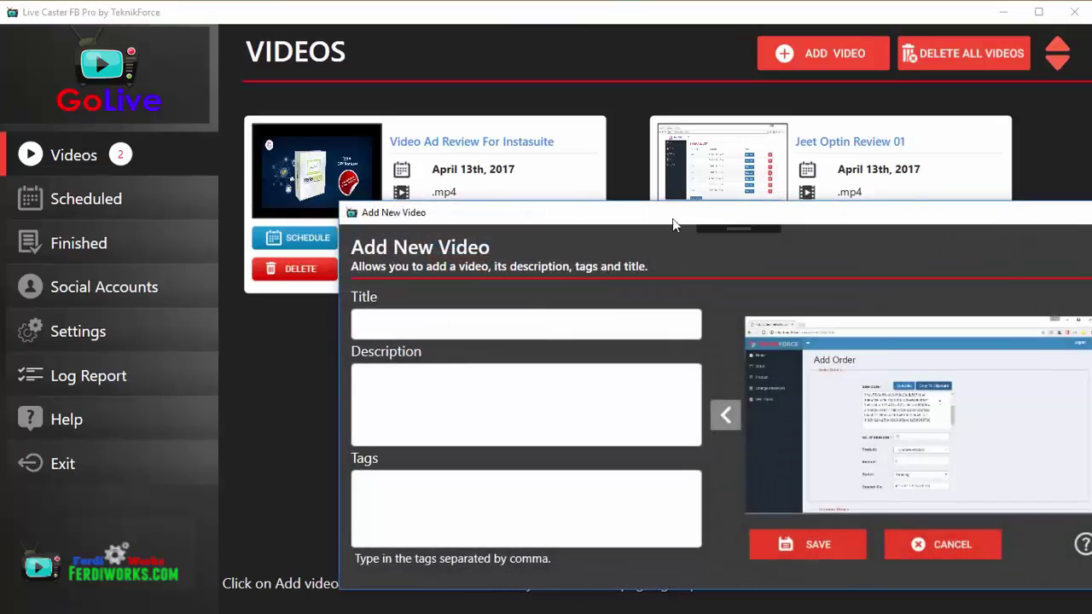
pyautogui.moveTo(673, 225); pyautogui.dragTo(609, 149)
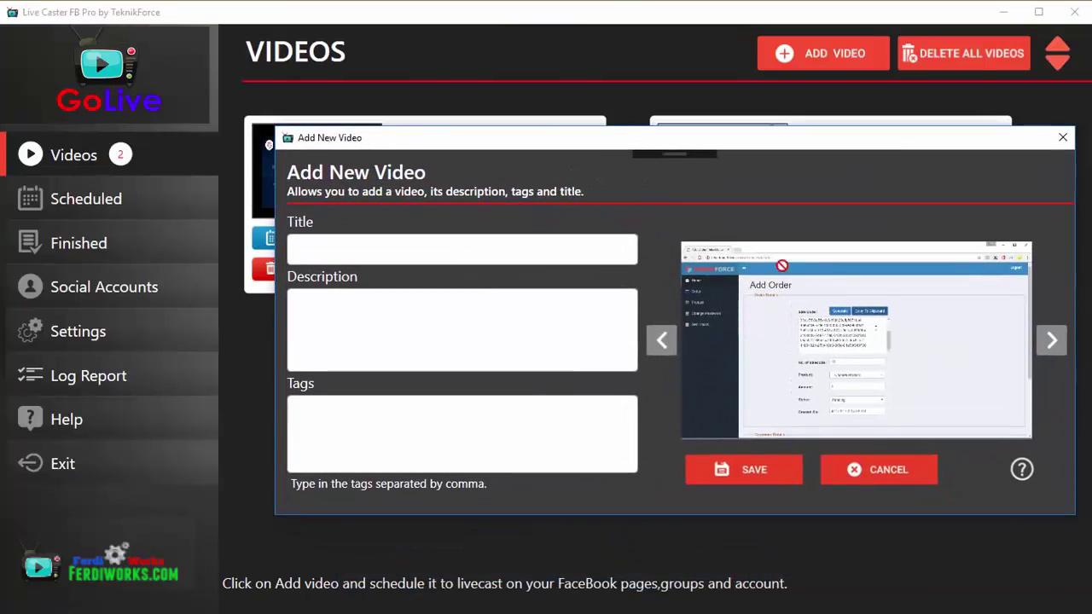
pyautogui.click(1053, 344)
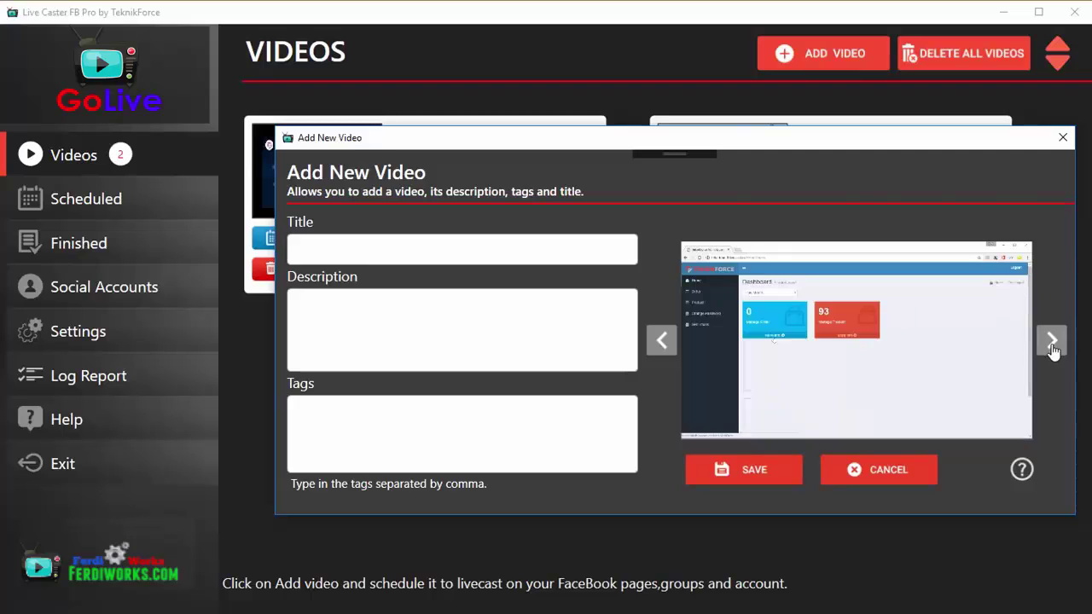
# Title the new video "Teknikforce Admin Demo" and save it to the video list.
pyautogui.click(502, 241)
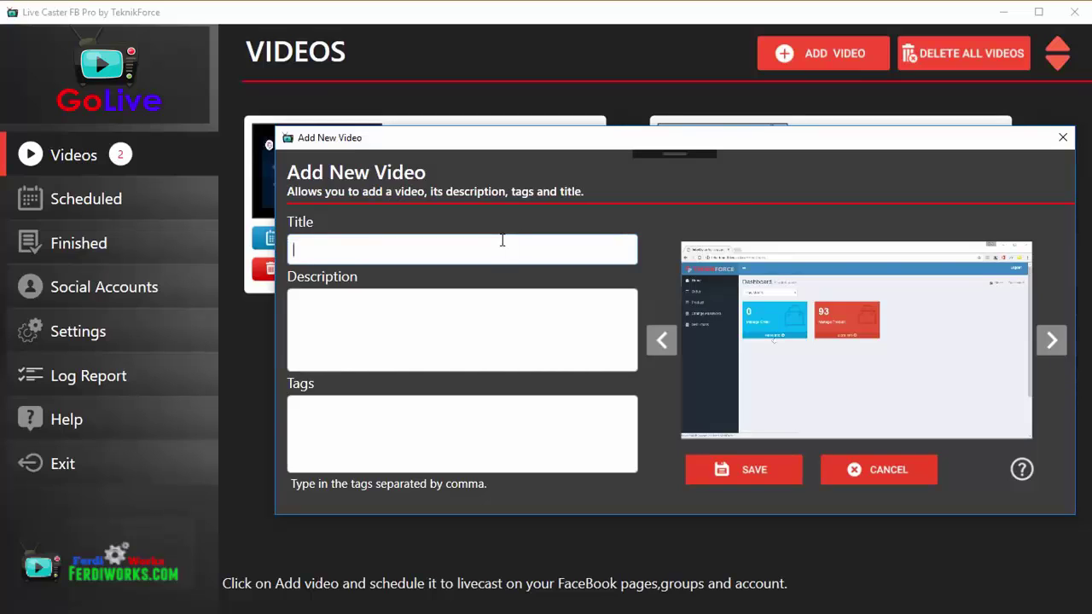
pyautogui.write('Teknikforce Admin Demo')
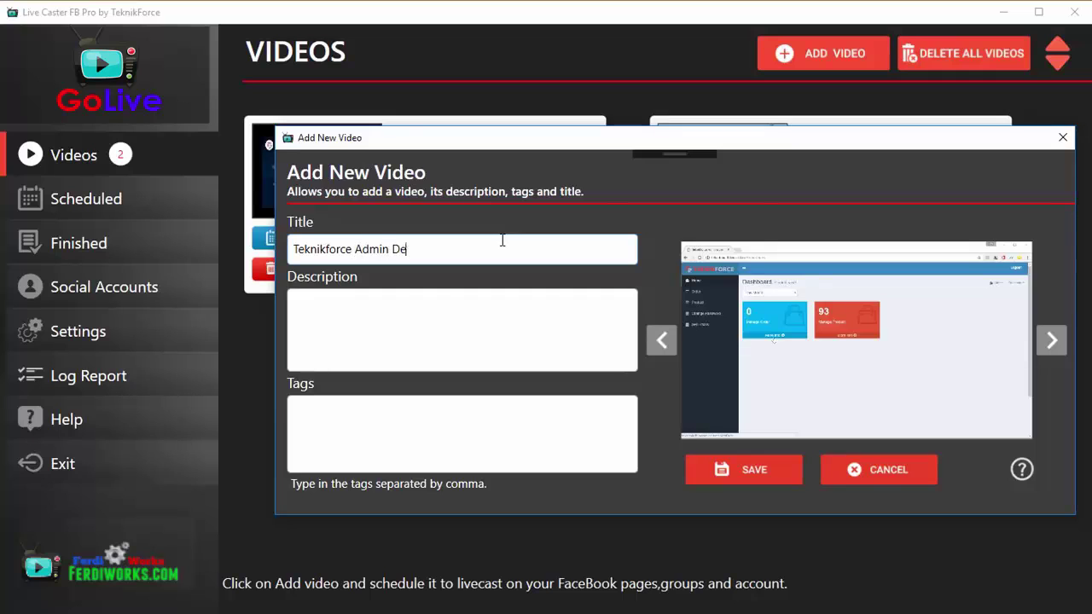
pyautogui.click(767, 471)
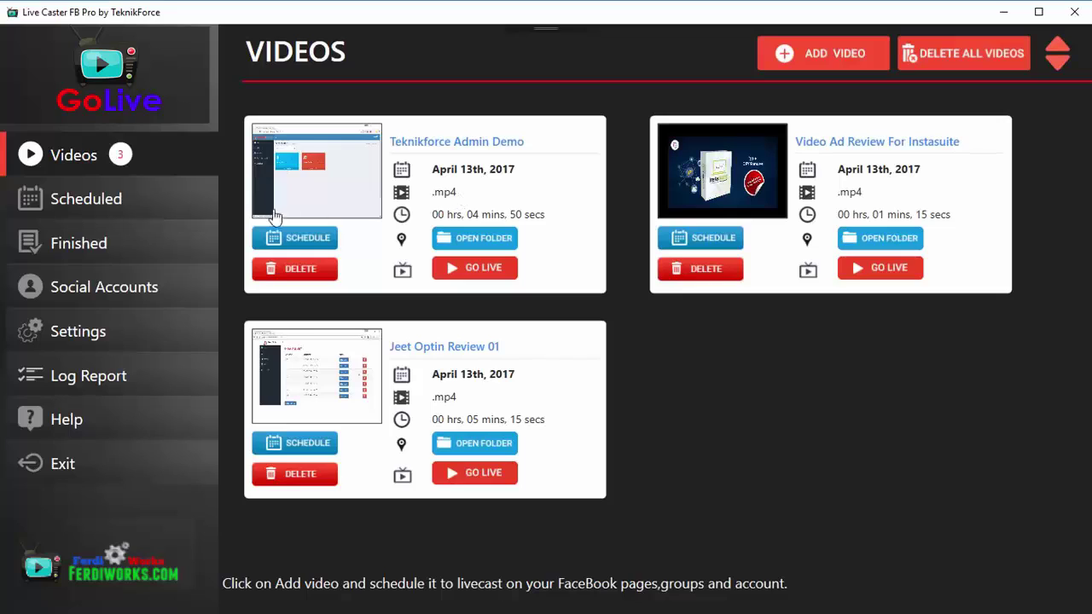
# Look over the scheduled videos and the finished videos.
pyautogui.click(167, 212)
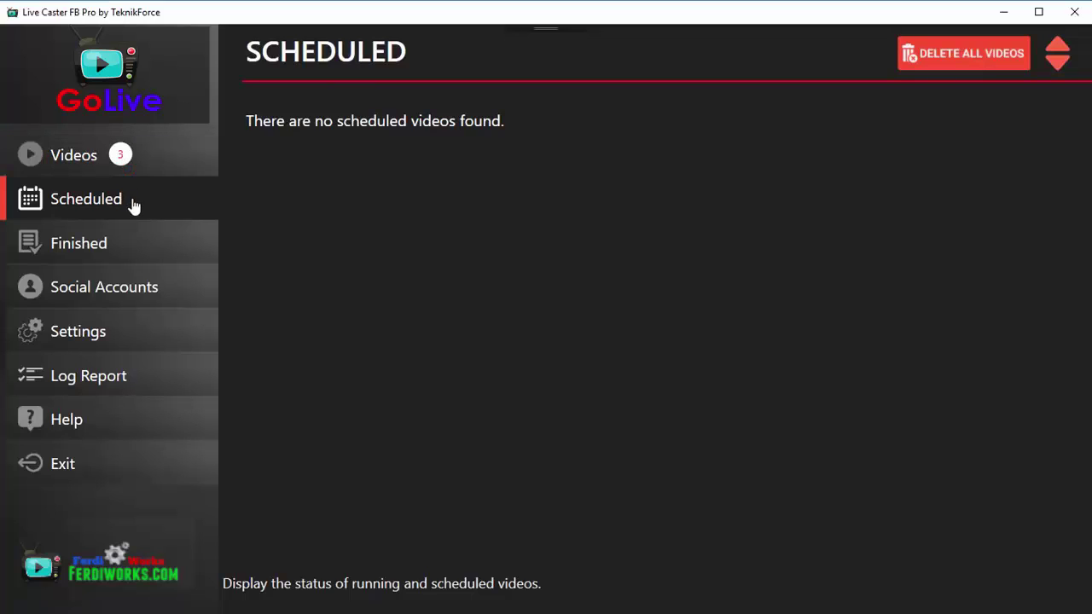
pyautogui.click(139, 249)
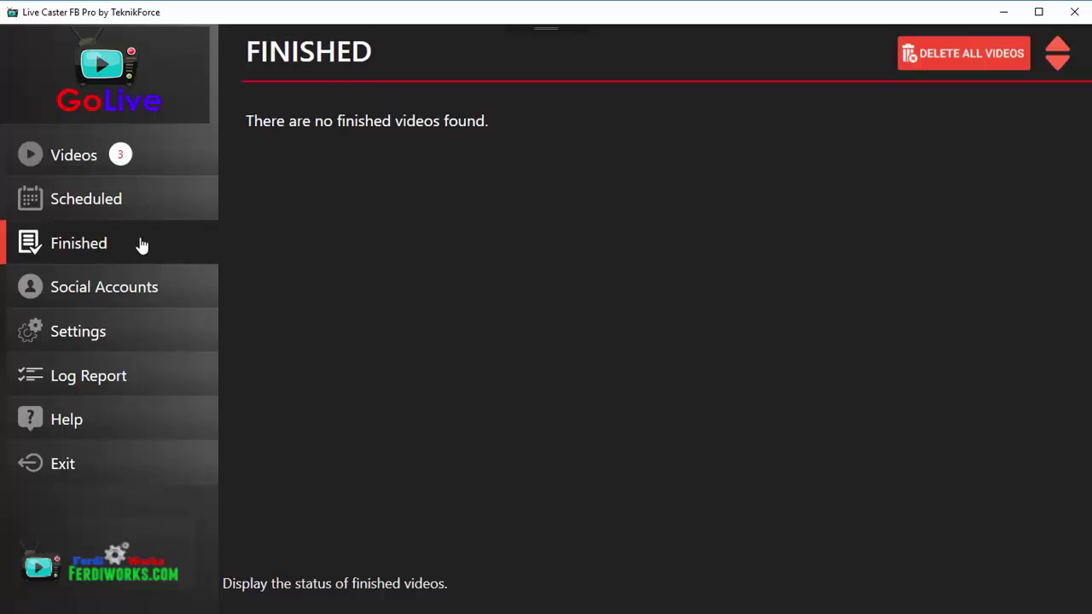
# Add a new social account of type Facebook, entering its application ID and application secret ID.
pyautogui.click(173, 297)
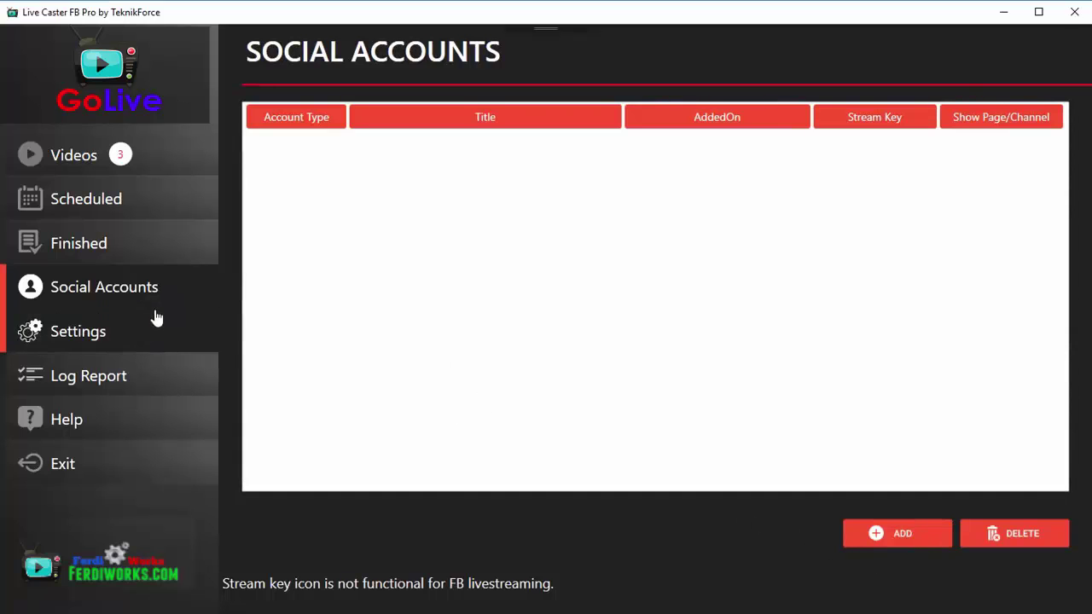
pyautogui.click(894, 535)
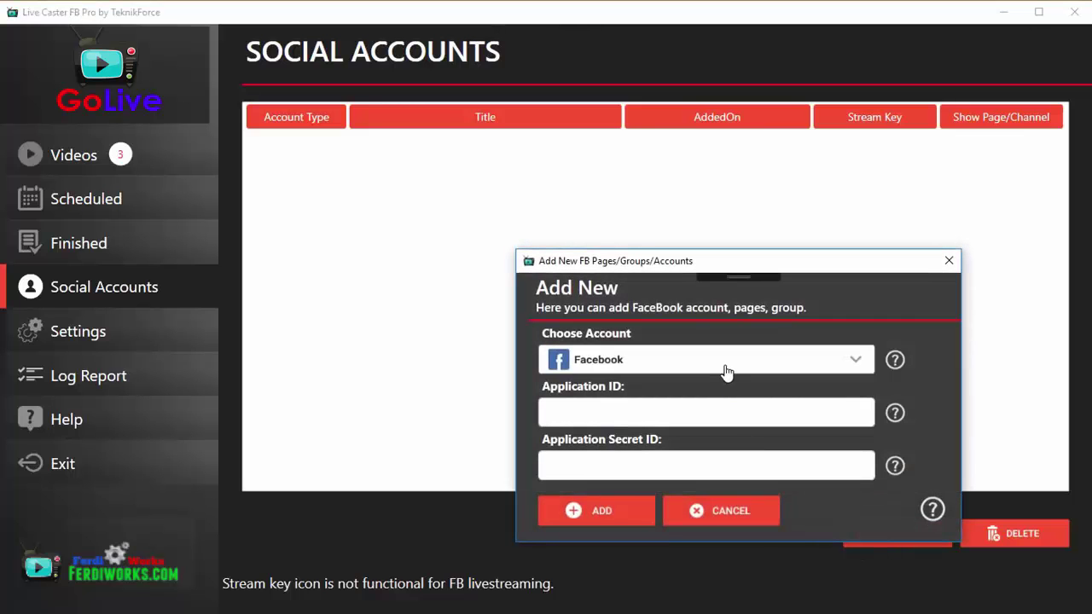
pyautogui.moveTo(726, 261); pyautogui.dragTo(685, 199)
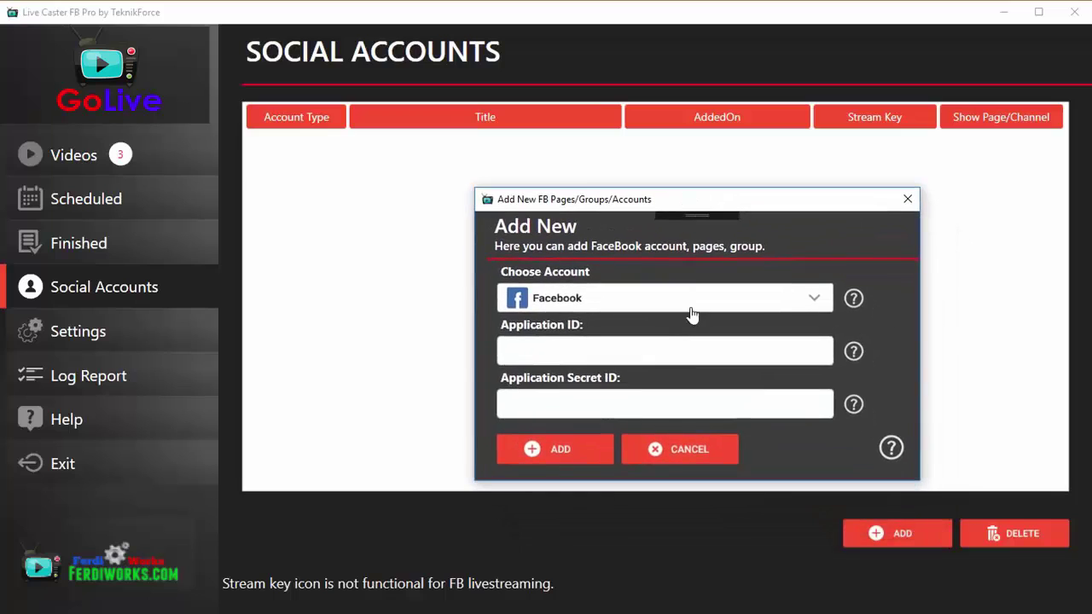
pyautogui.click(691, 307)
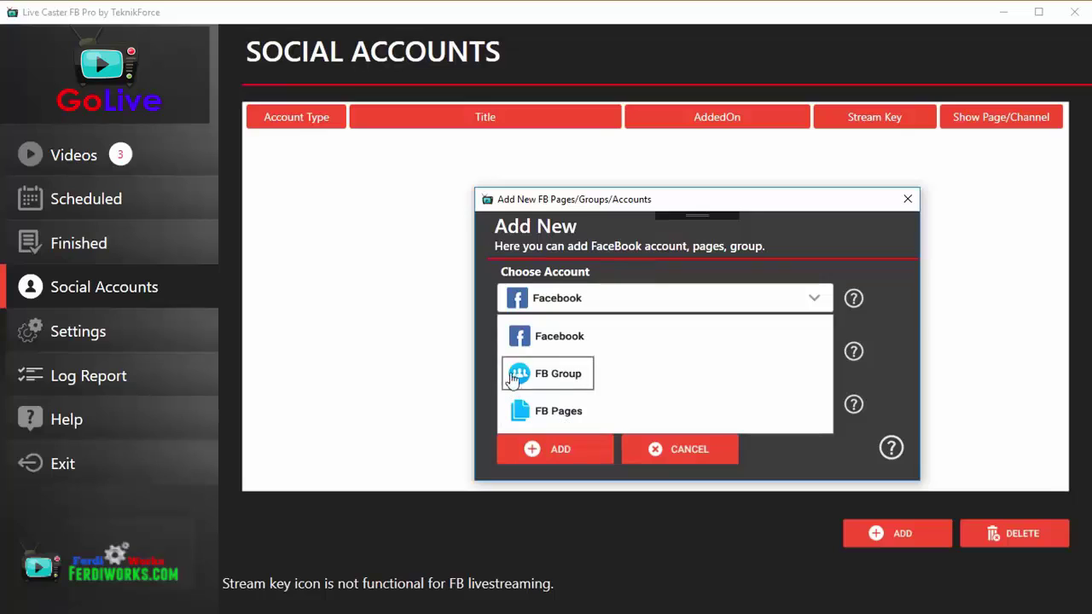
pyautogui.click(494, 357)
pyautogui.click(569, 354)
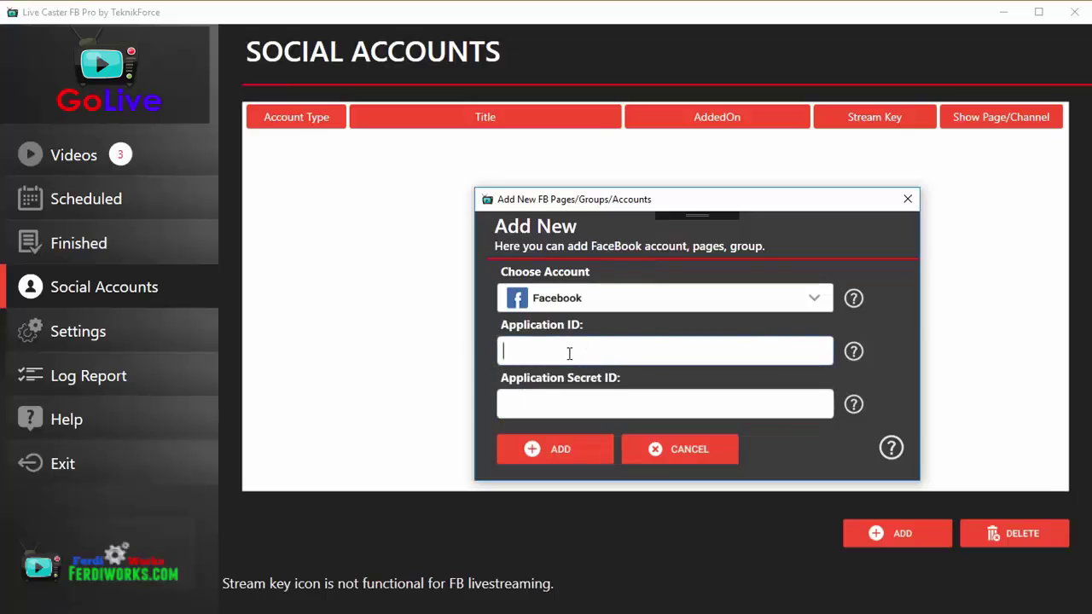
pyautogui.click(565, 403)
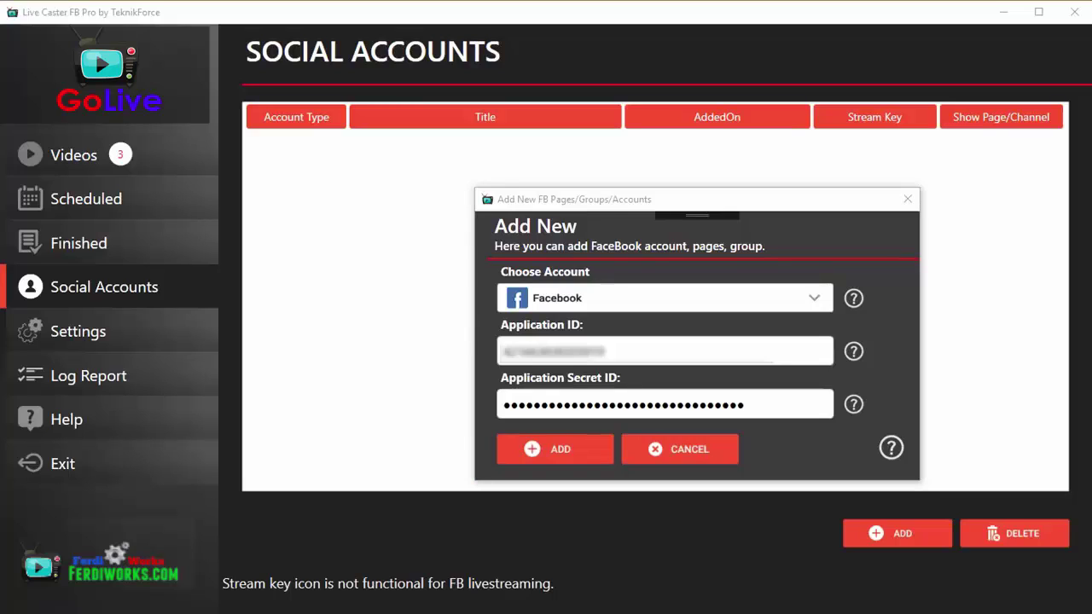
pyautogui.click(577, 466)
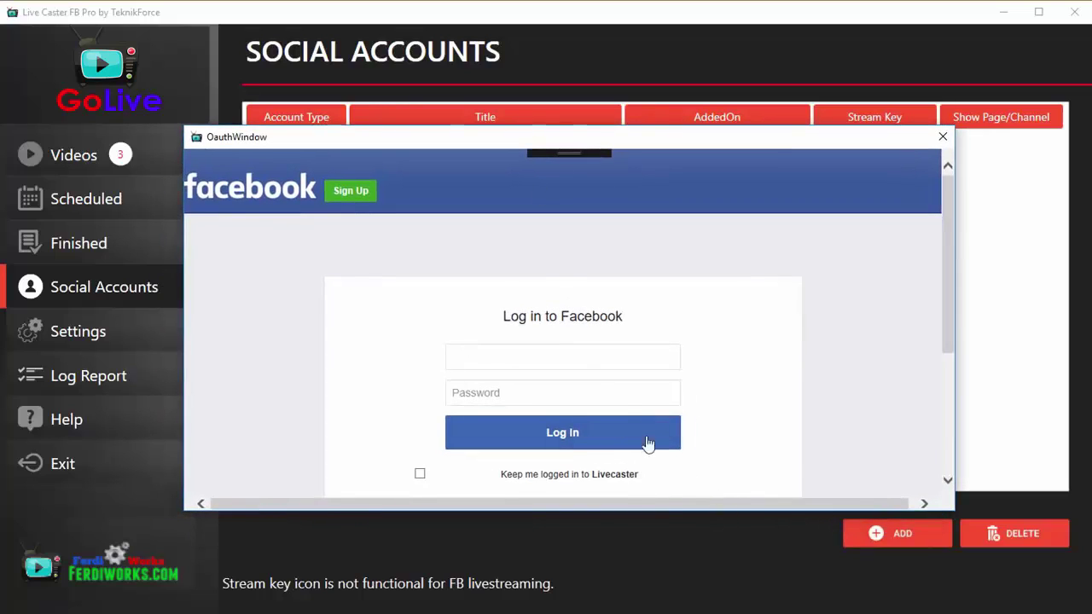
# Log in to Facebook with the account e-mail and password to authorize the connection.
pyautogui.click(555, 360)
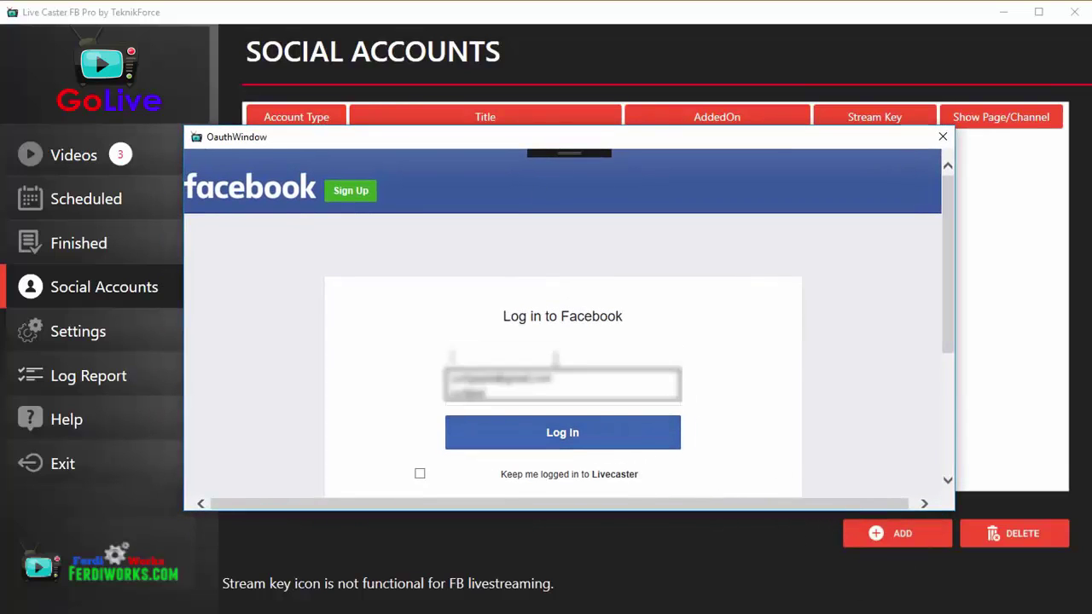
pyautogui.click(563, 391)
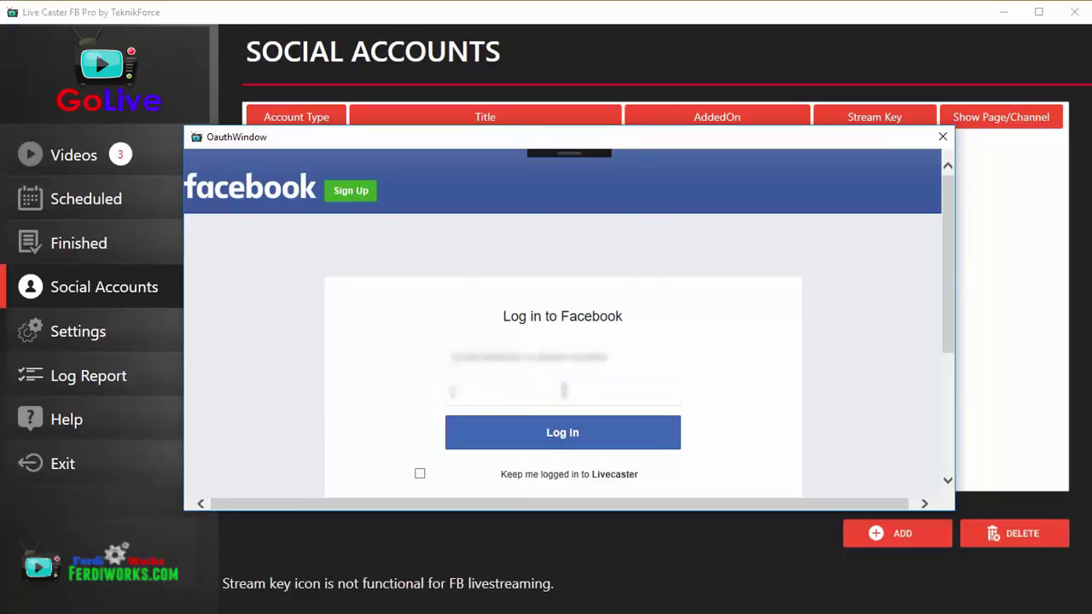
pyautogui.write('***********')
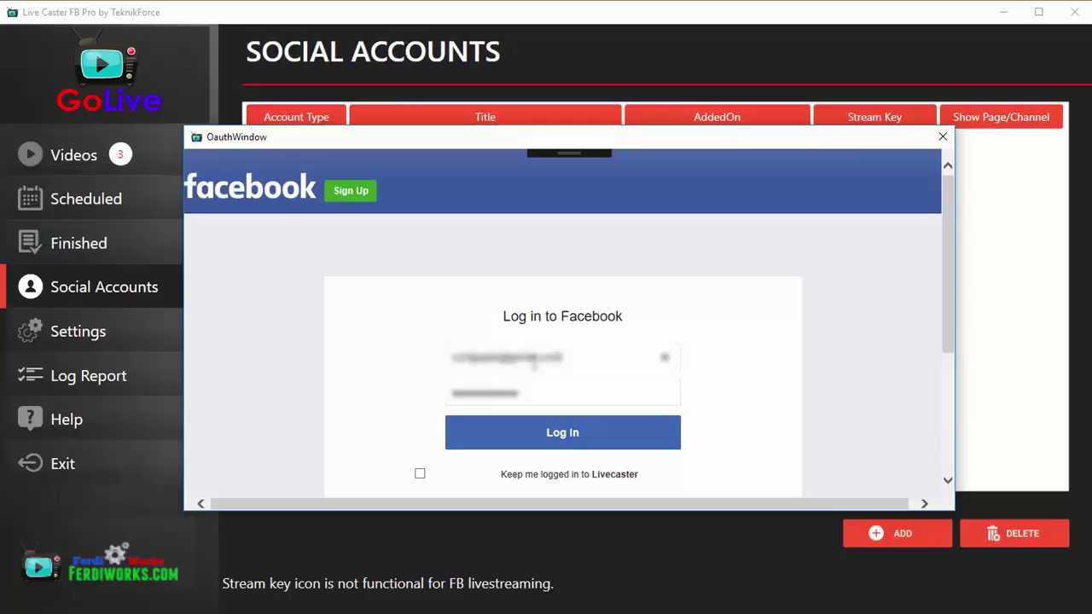
pyautogui.click(541, 452)
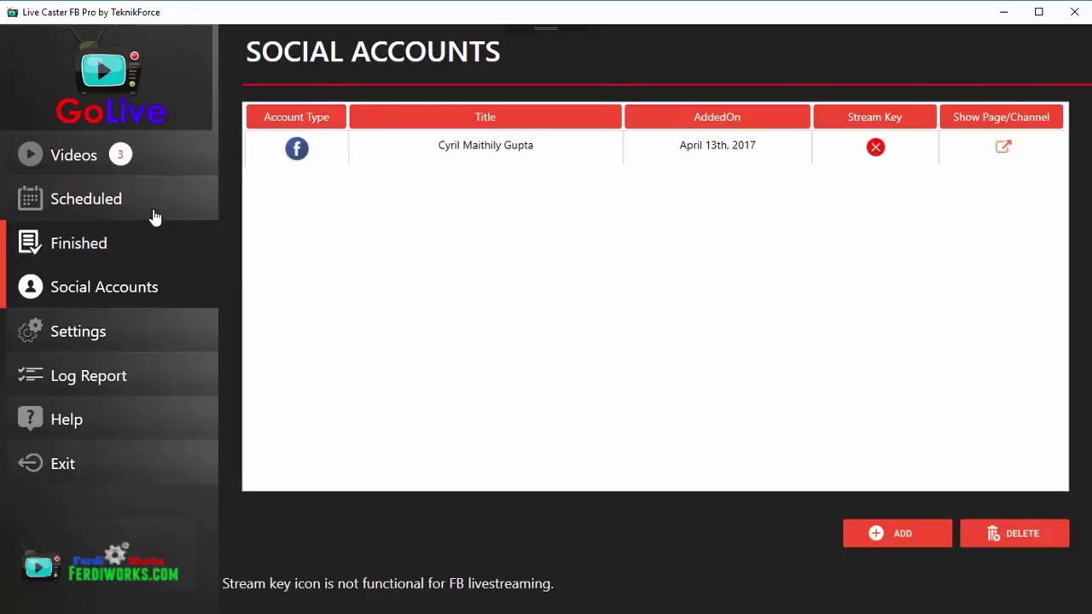
# Broadcast the Teknikforce Admin Demo video live now on the connected personal Facebook account.
pyautogui.click(153, 176)
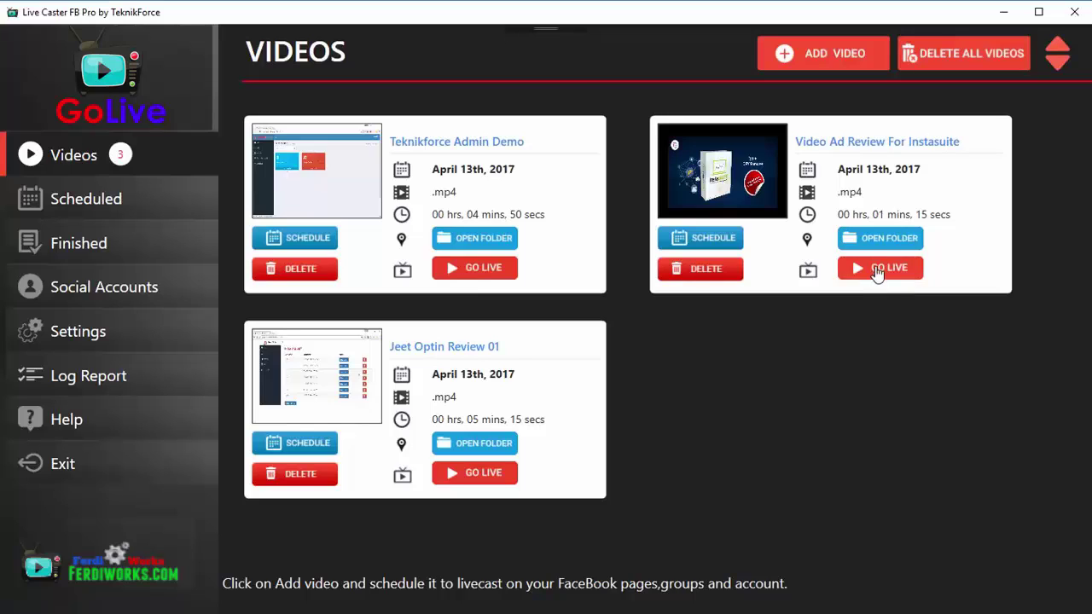
pyautogui.click(483, 268)
pyautogui.moveTo(611, 248); pyautogui.dragTo(548, 186)
pyautogui.click(576, 295)
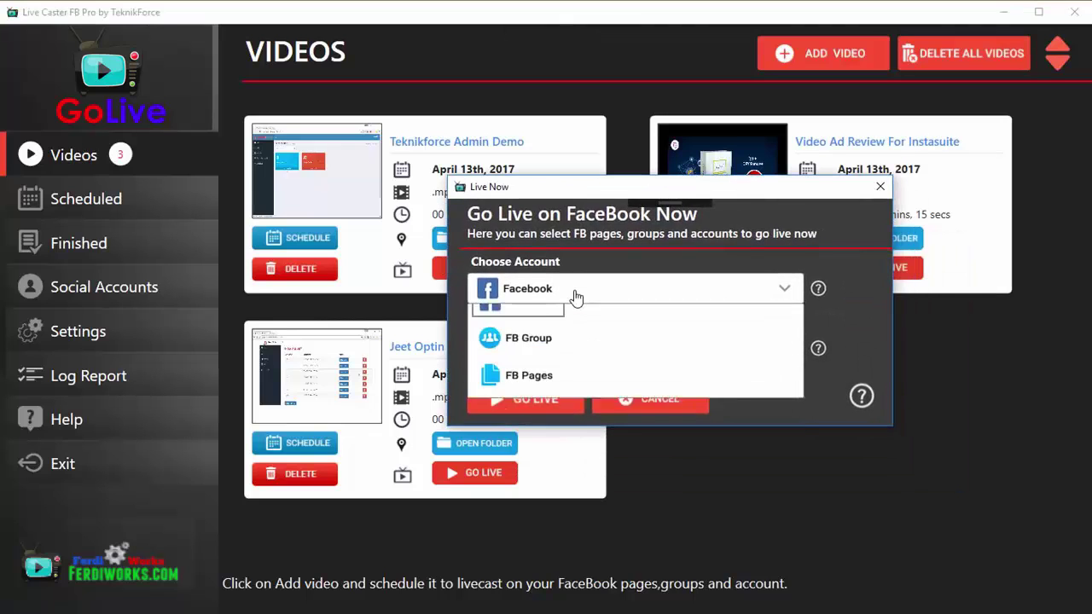
pyautogui.click(538, 326)
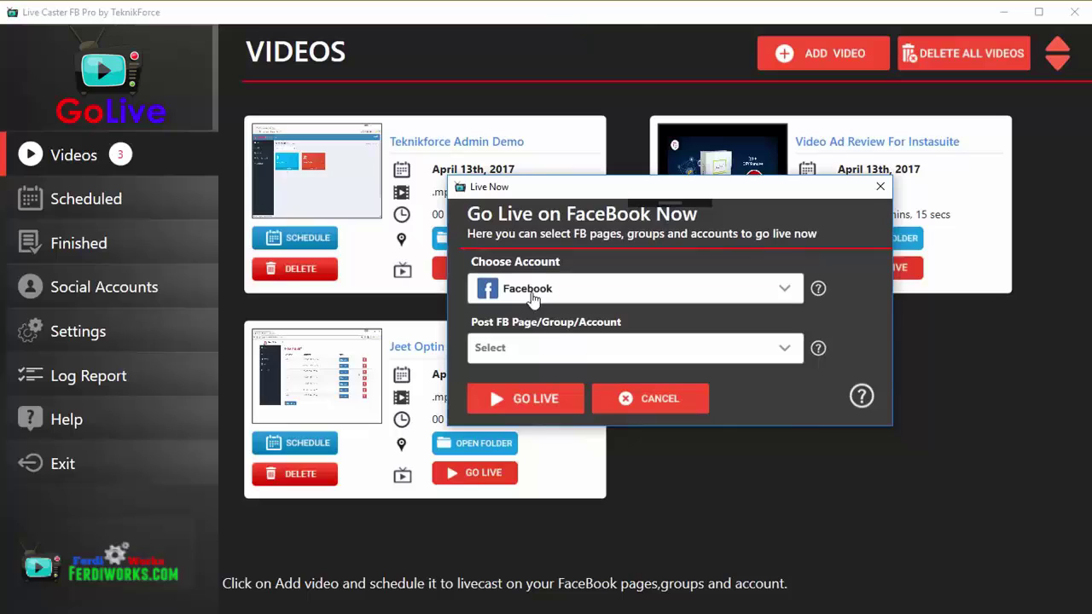
pyautogui.click(567, 352)
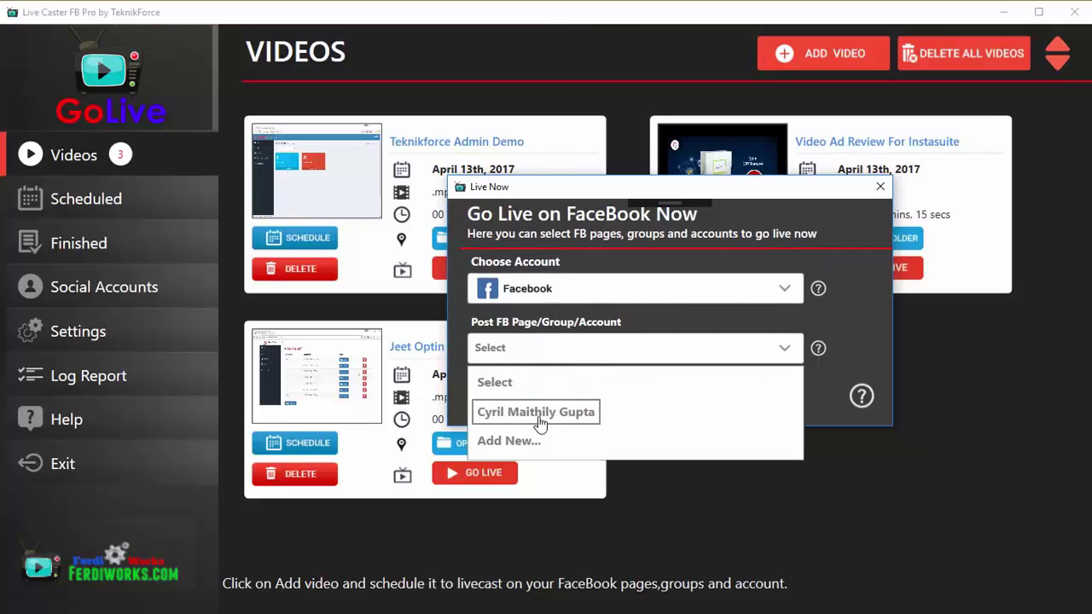
pyautogui.click(538, 414)
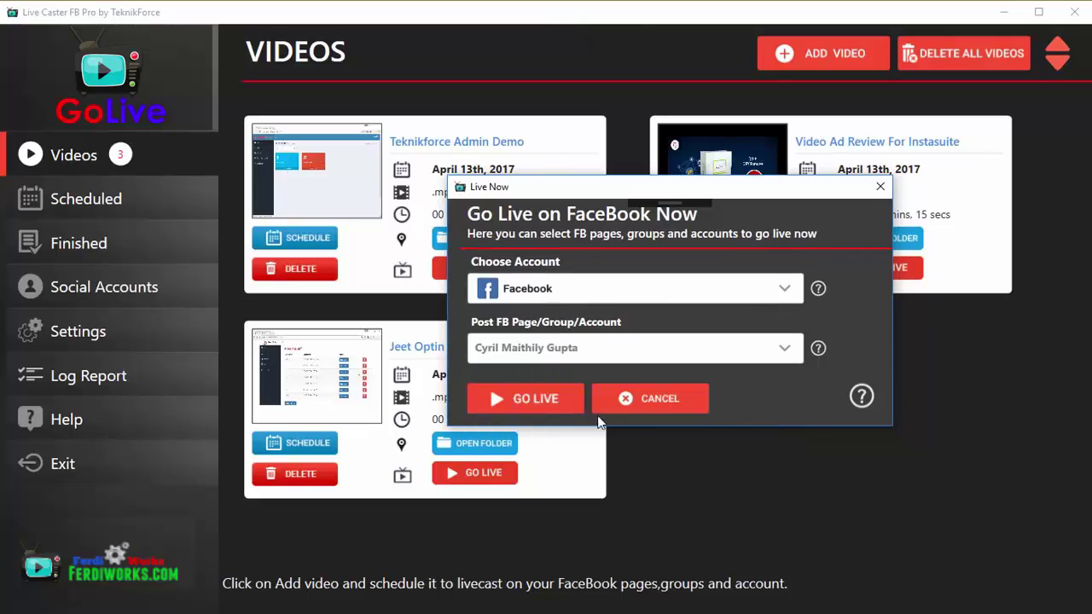
pyautogui.click(534, 400)
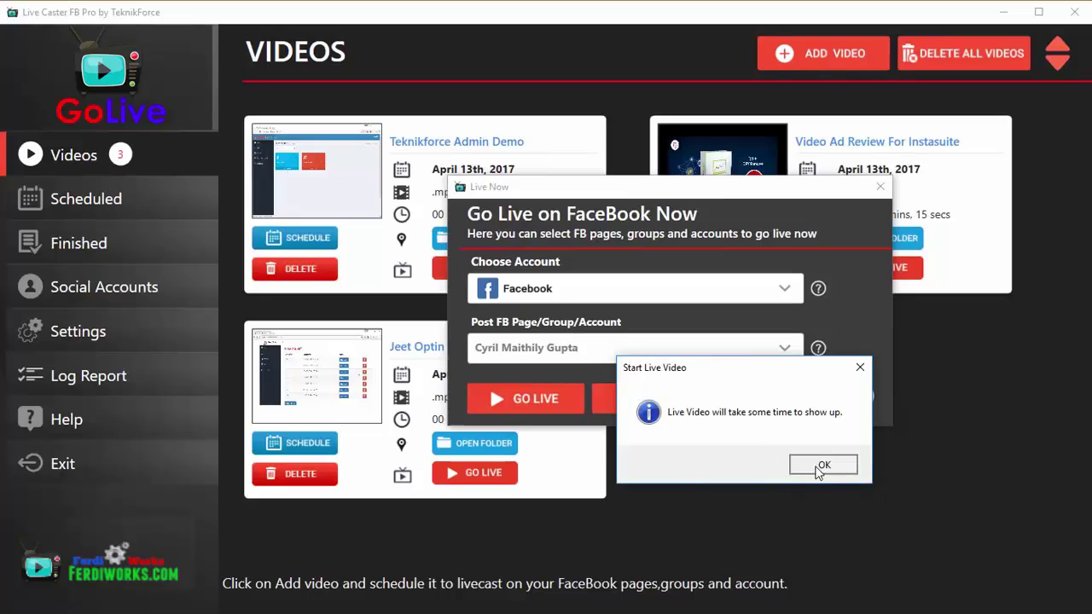
pyautogui.click(821, 466)
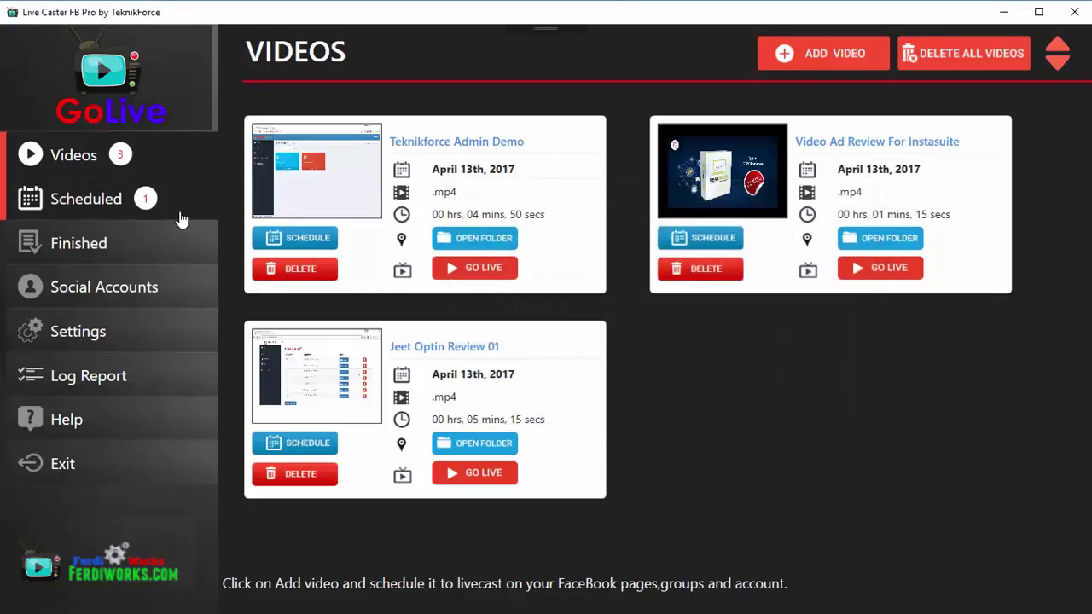
# Check the broadcast's status among the scheduled videos, then switch to Facebook in the browser and examine the live post's title.
pyautogui.click(124, 205)
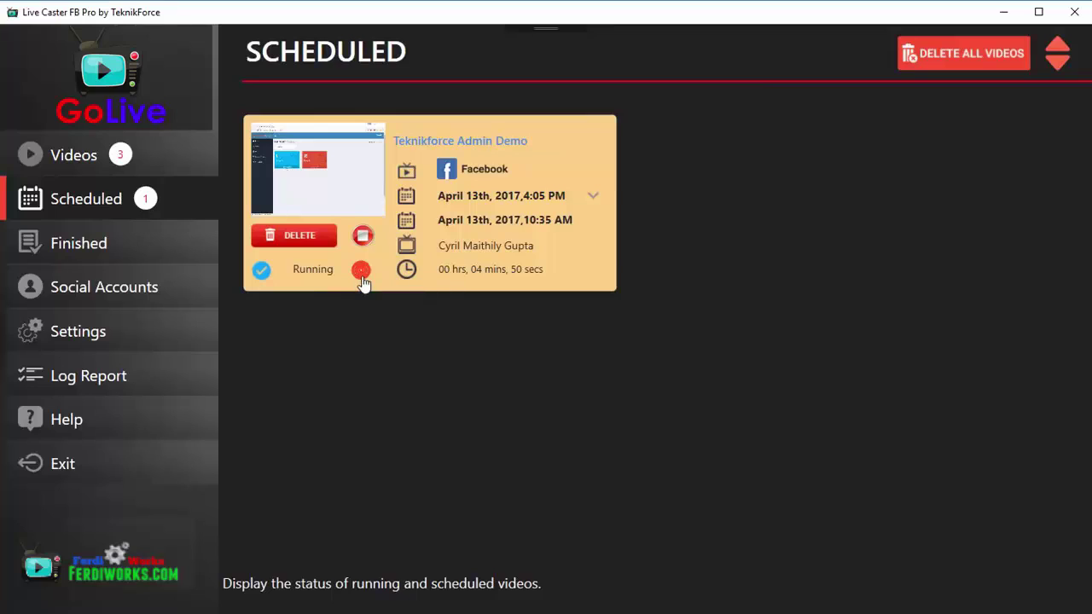
pyautogui.moveTo(364, 281)
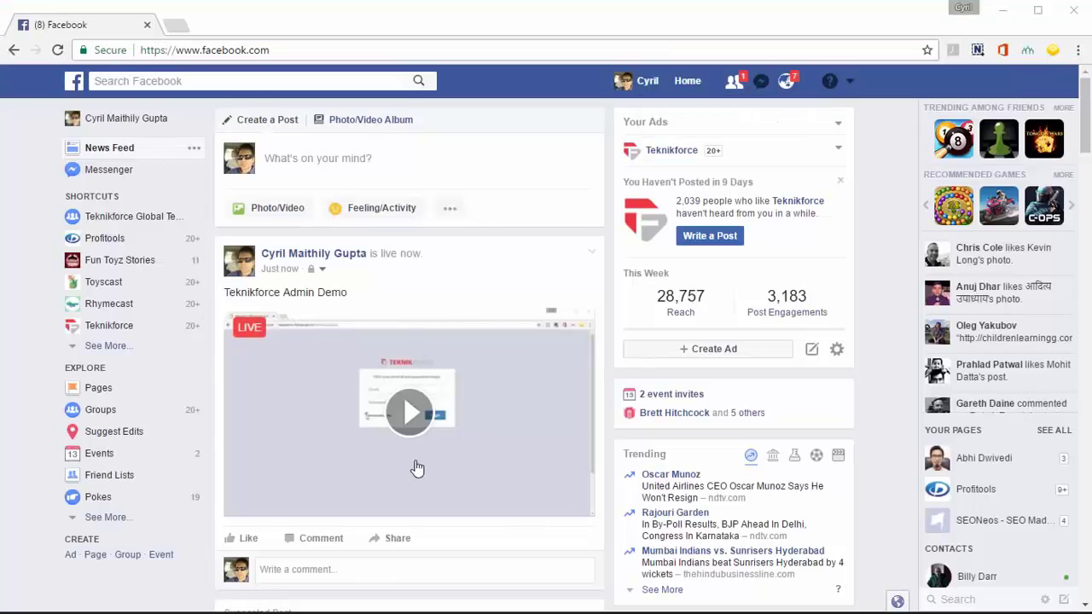
pyautogui.scroll(-1, 342, 418)
pyautogui.moveTo(264, 215); pyautogui.dragTo(361, 225)
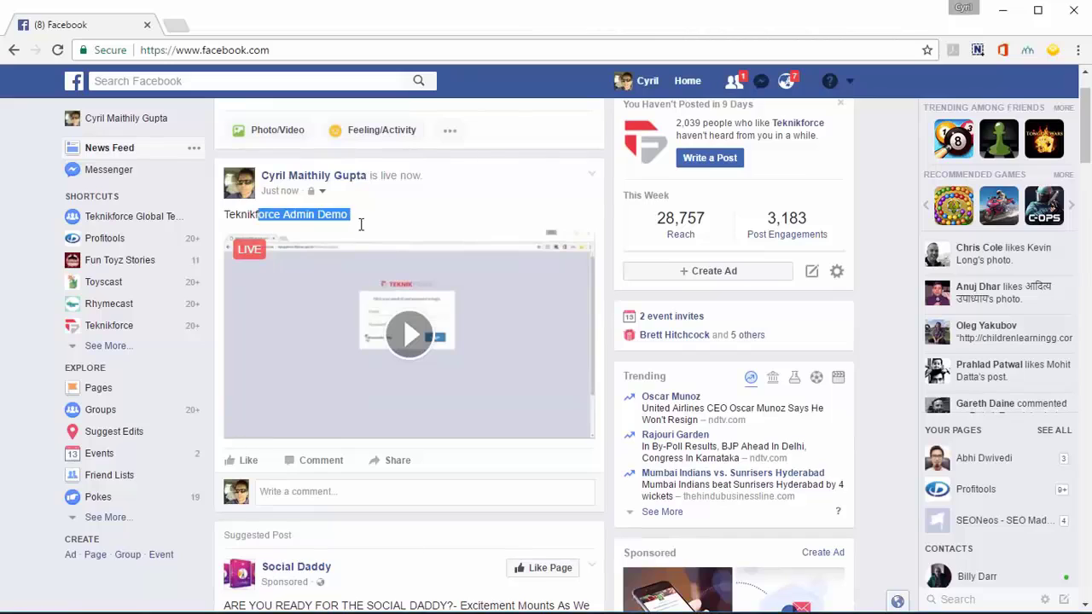
pyautogui.click(384, 225)
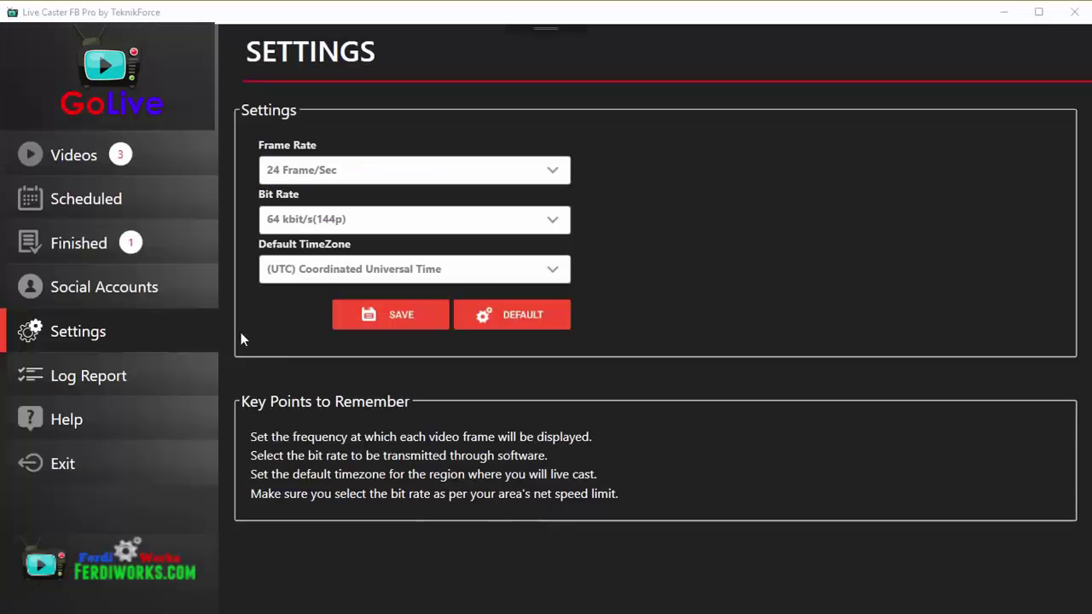
# Examine the available frame rate, bit rate and default time zone options in the streaming settings, keeping the current selections.
pyautogui.click(417, 175)
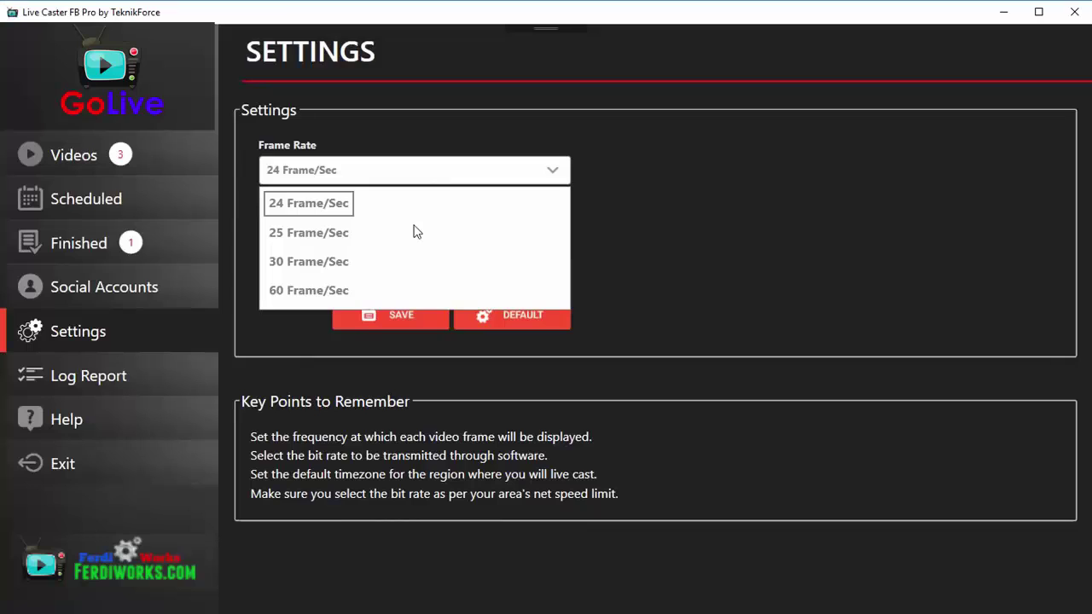
pyautogui.click(300, 337)
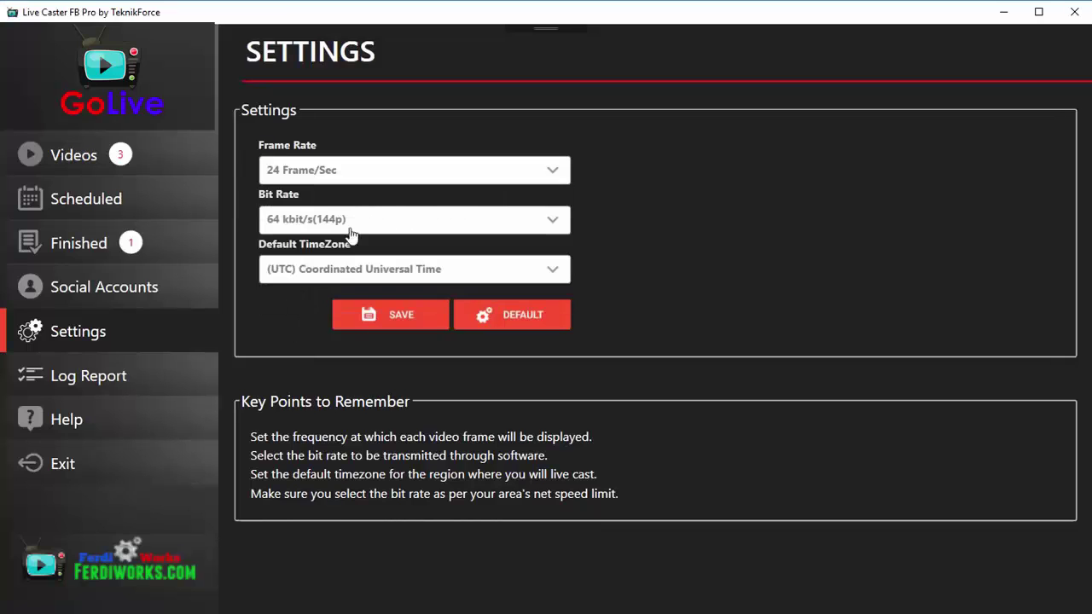
pyautogui.click(359, 220)
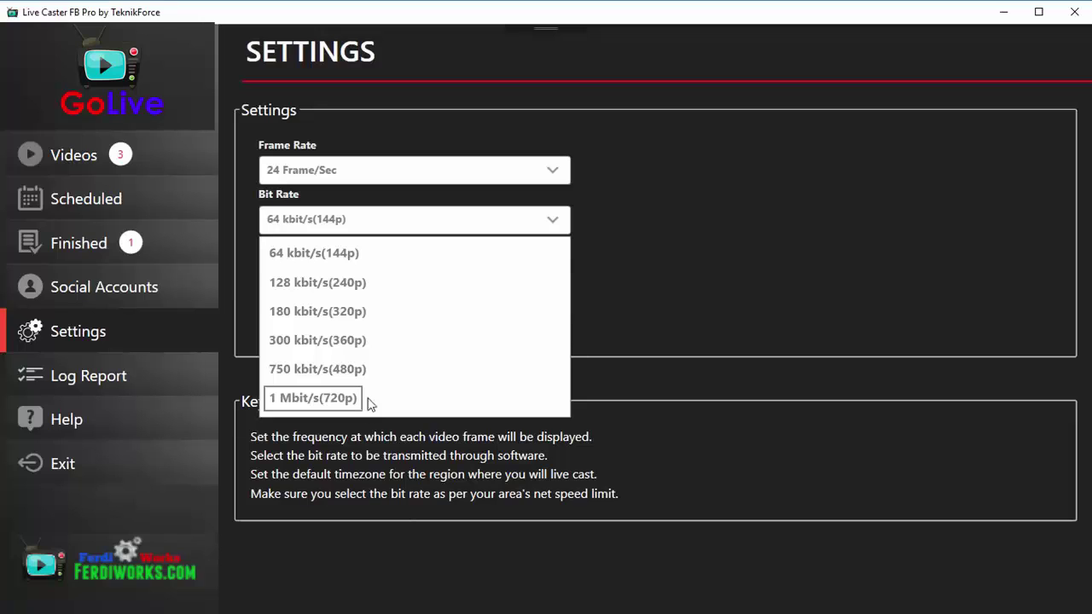
pyautogui.click(665, 303)
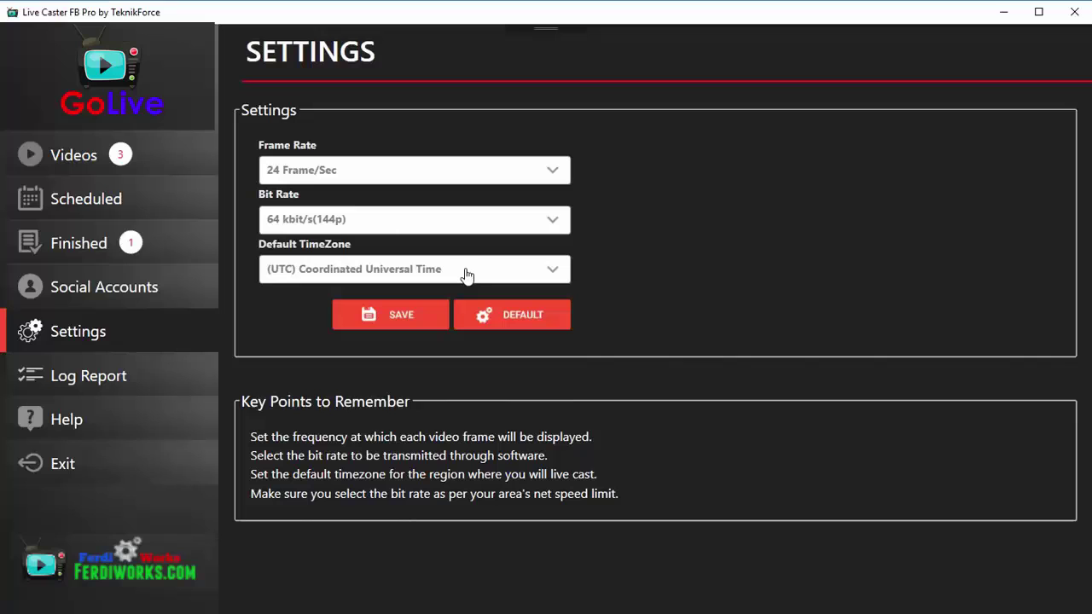
pyautogui.click(467, 274)
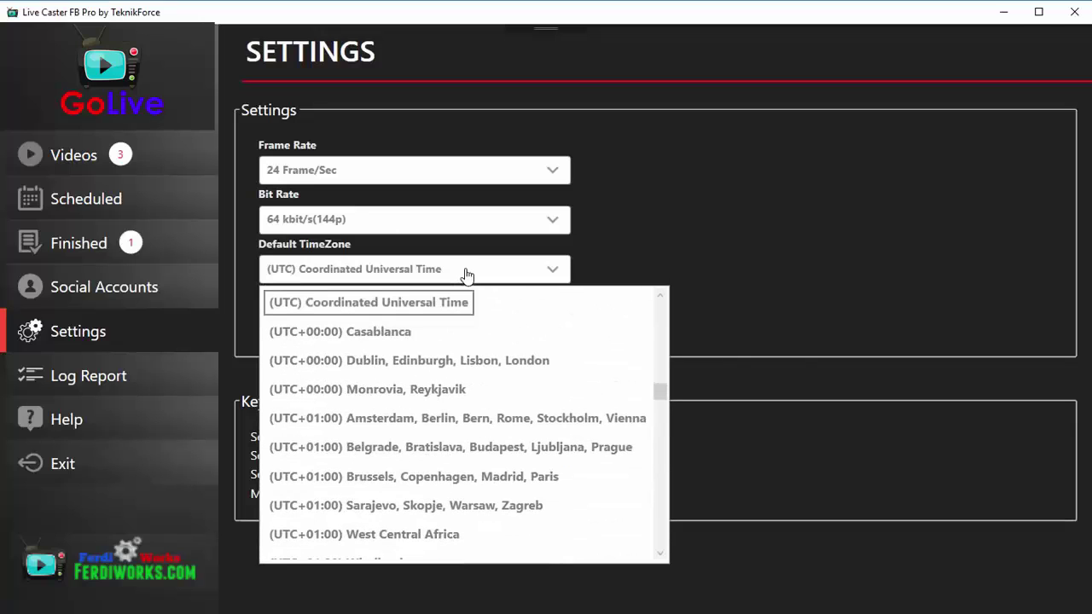
pyautogui.moveTo(658, 398); pyautogui.dragTo(647, 472)
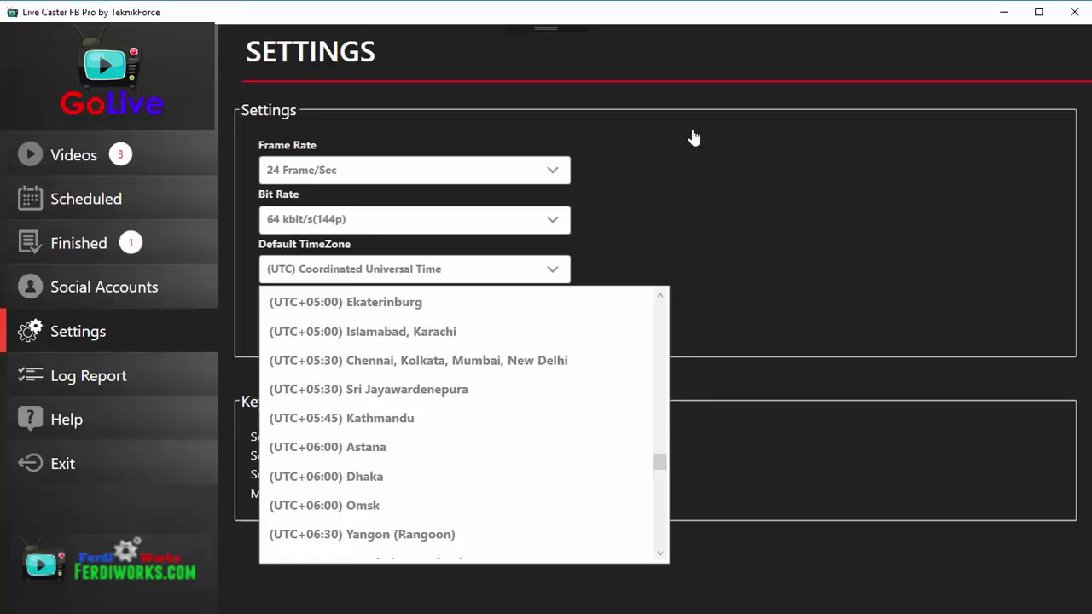
pyautogui.click(684, 218)
# Look through the log report, the finished and scheduled videos, the connected social accounts and the settings.
pyautogui.click(179, 377)
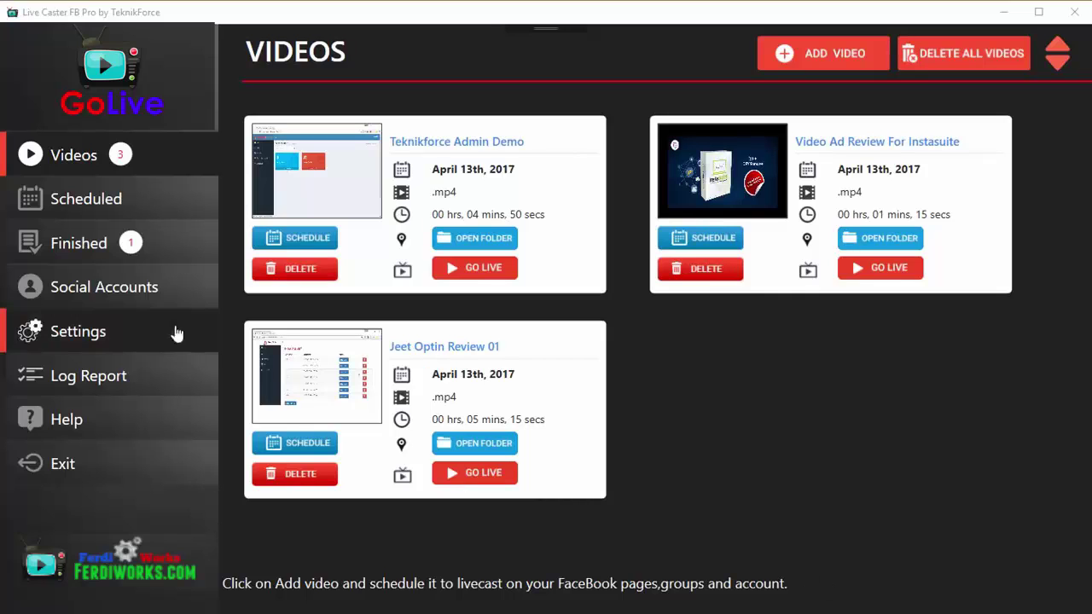
pyautogui.click(116, 301)
pyautogui.click(121, 247)
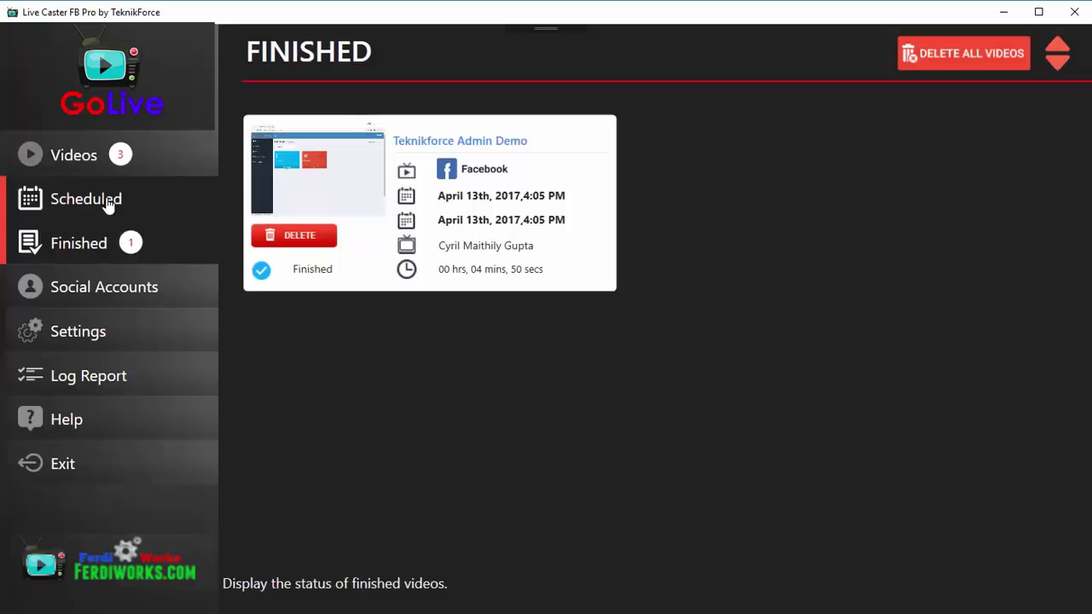
pyautogui.click(108, 206)
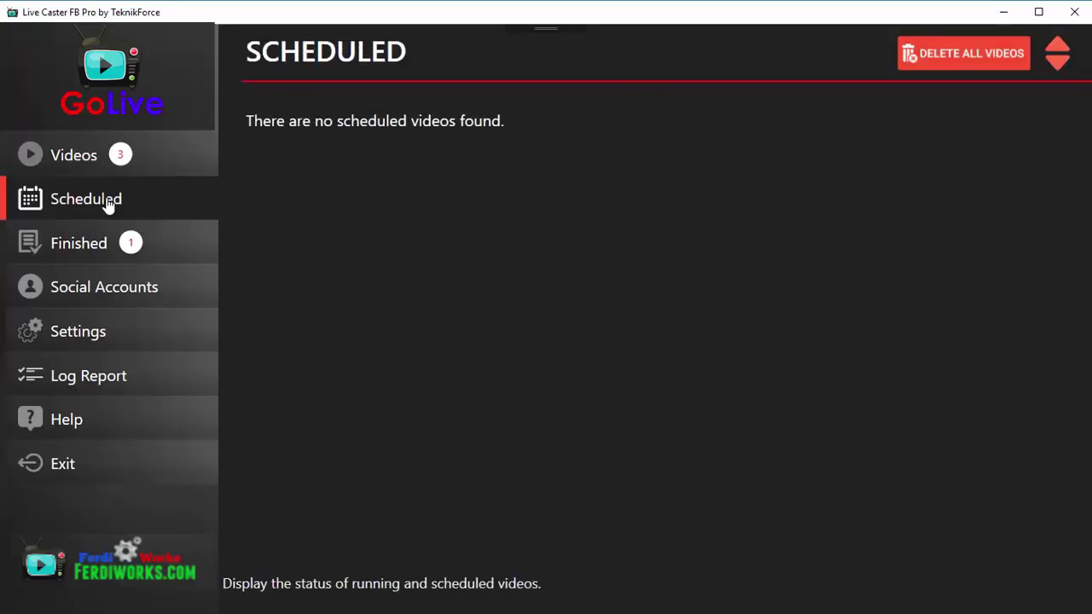
pyautogui.click(125, 250)
pyautogui.click(128, 283)
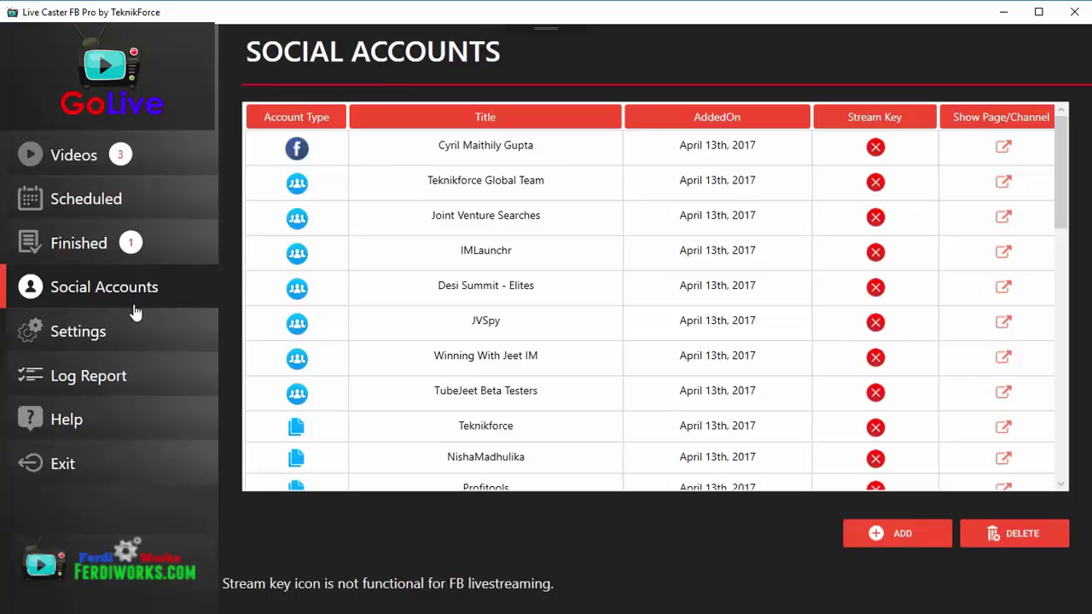
pyautogui.click(147, 332)
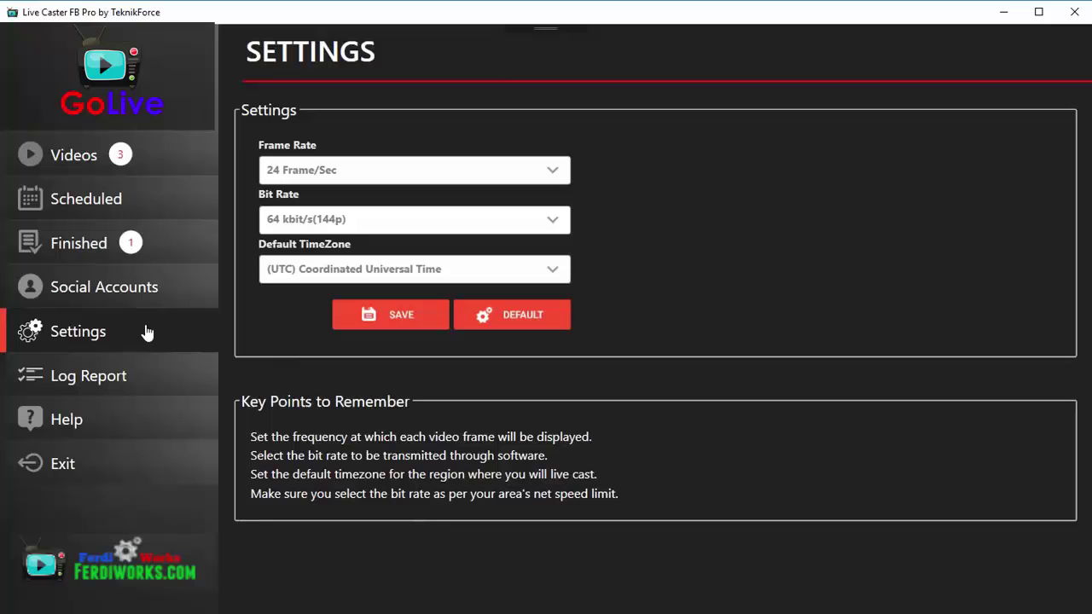
pyautogui.click(147, 294)
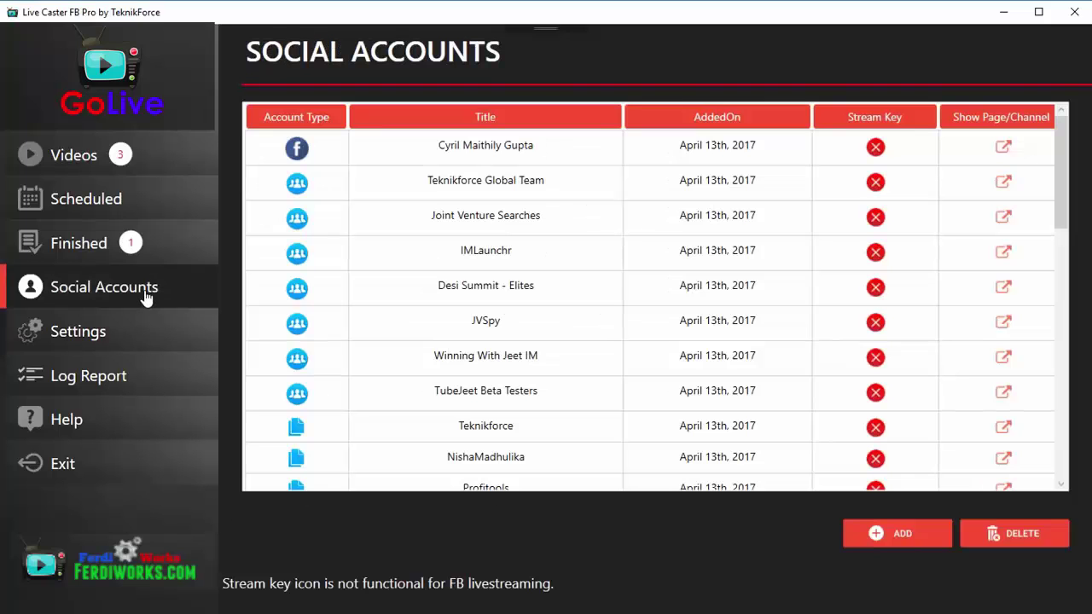
pyautogui.click(141, 342)
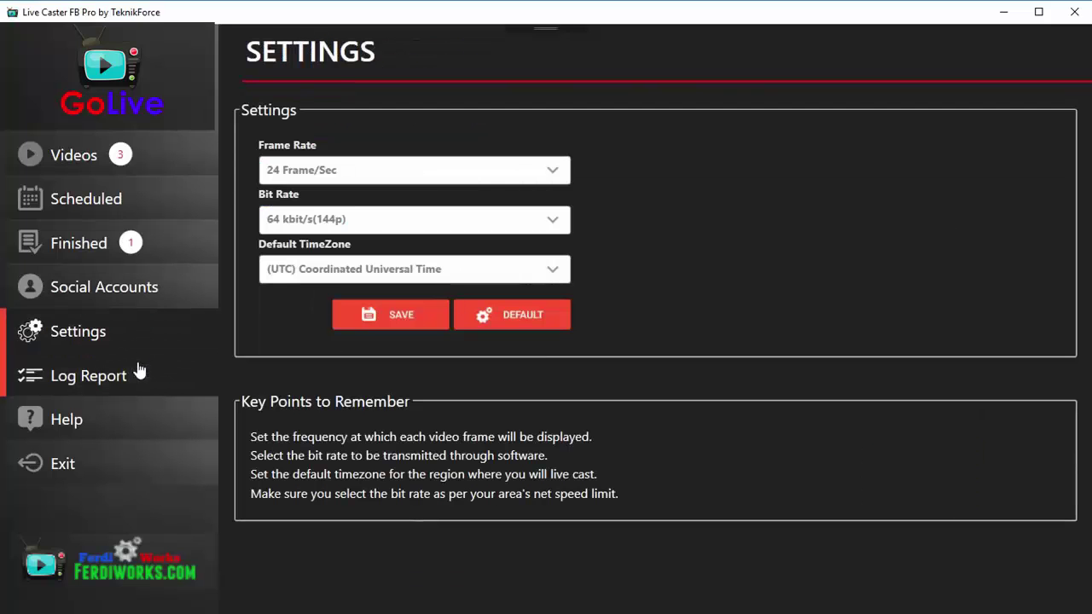
pyautogui.click(122, 153)
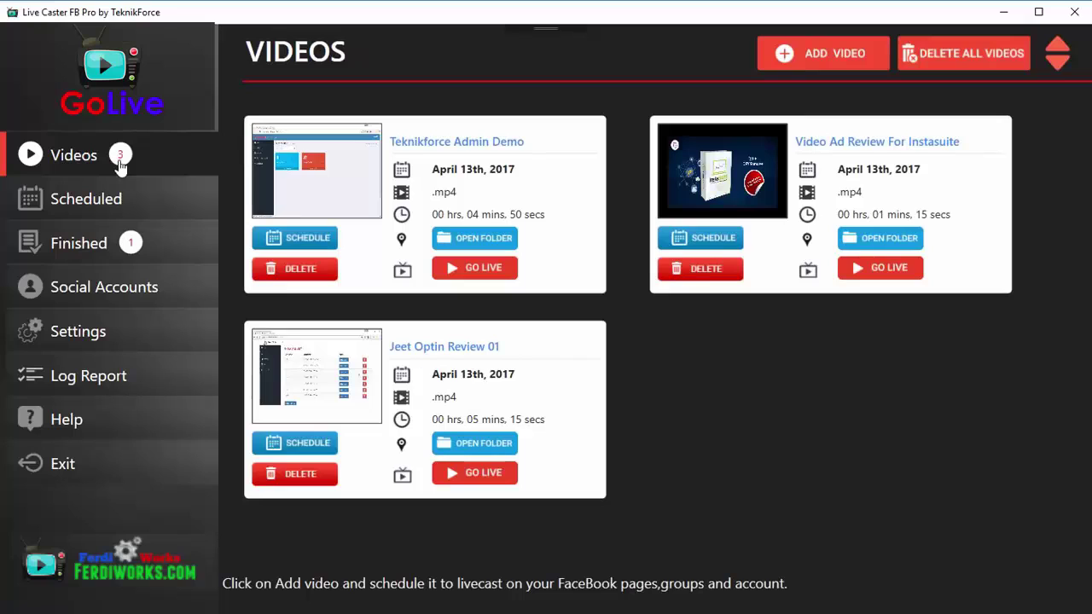
pyautogui.click(154, 266)
pyautogui.click(162, 207)
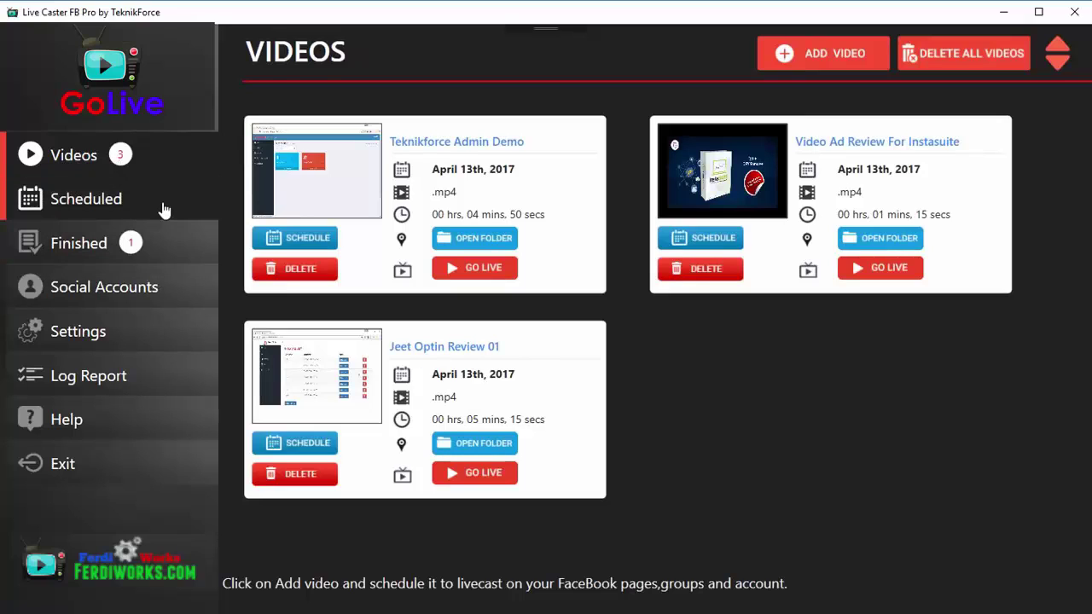